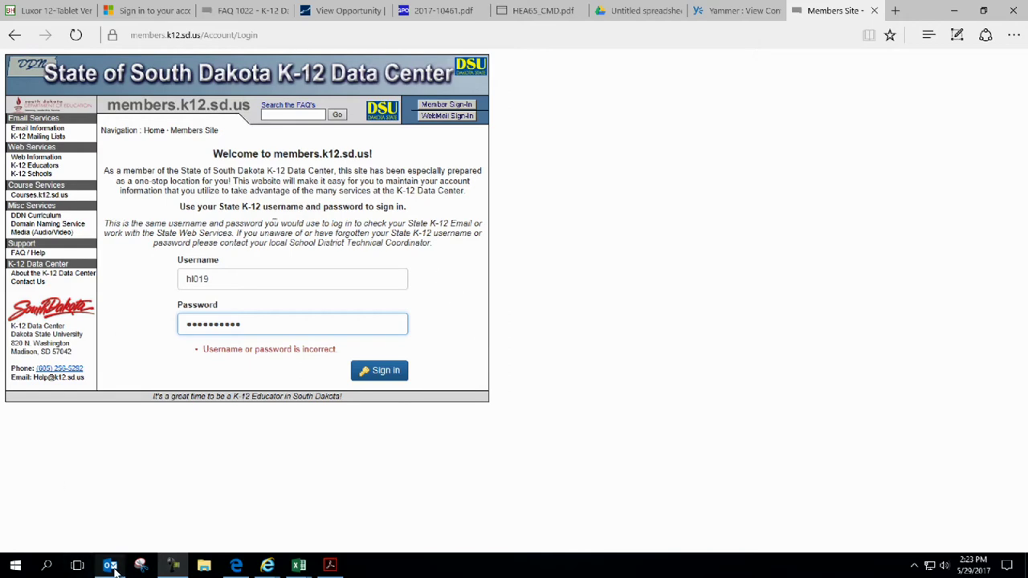
- Sign in to the K-12 Data Center members site and open the SFSD All Central Services distribution group for management
mouse_move(112, 566)
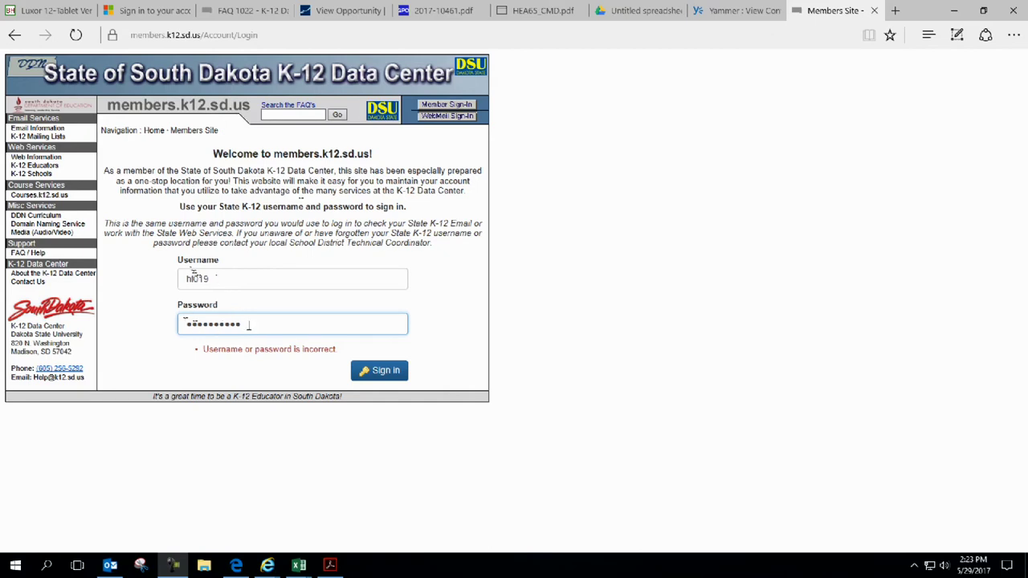
left_click(383, 372)
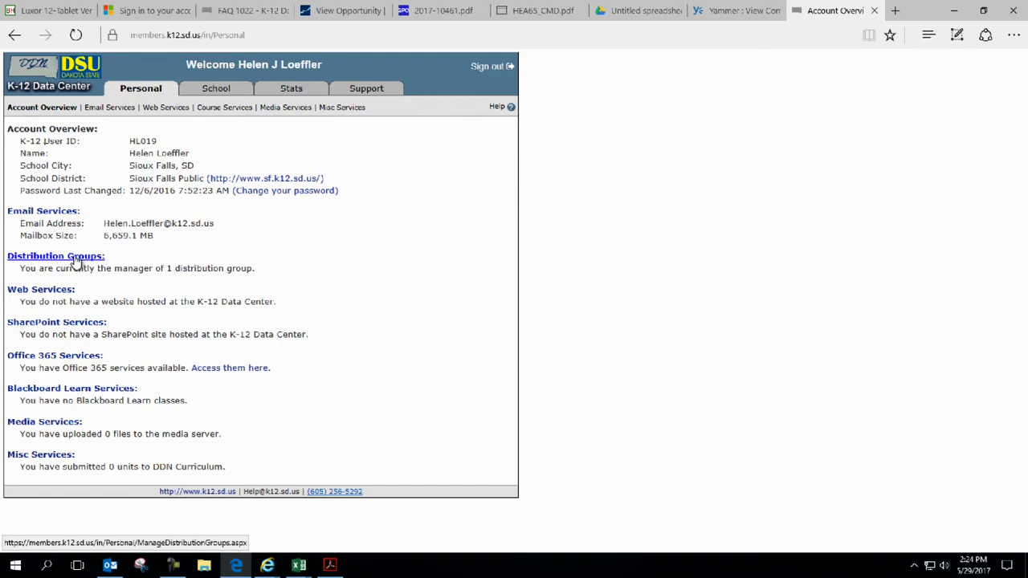
left_click(75, 260)
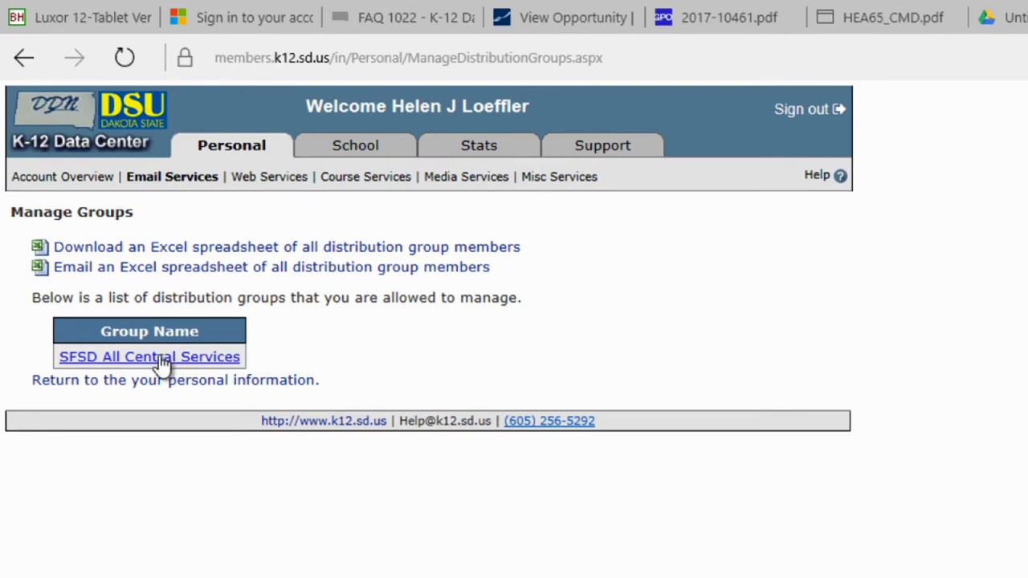
left_click(142, 362)
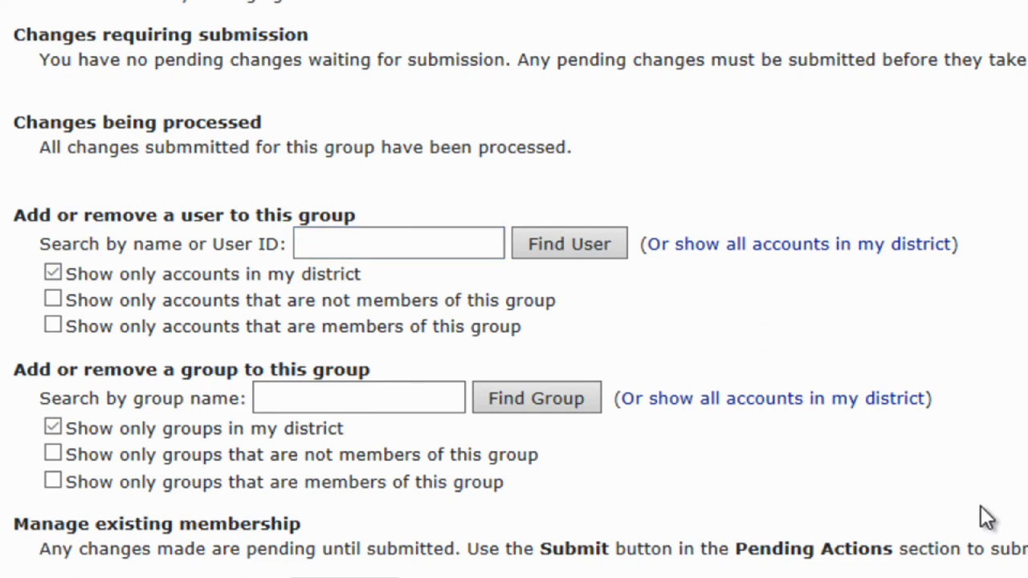
- Mark the sixth listed member for removal from the group, and cancel that pending change
scroll(987, 516, "down", 6)
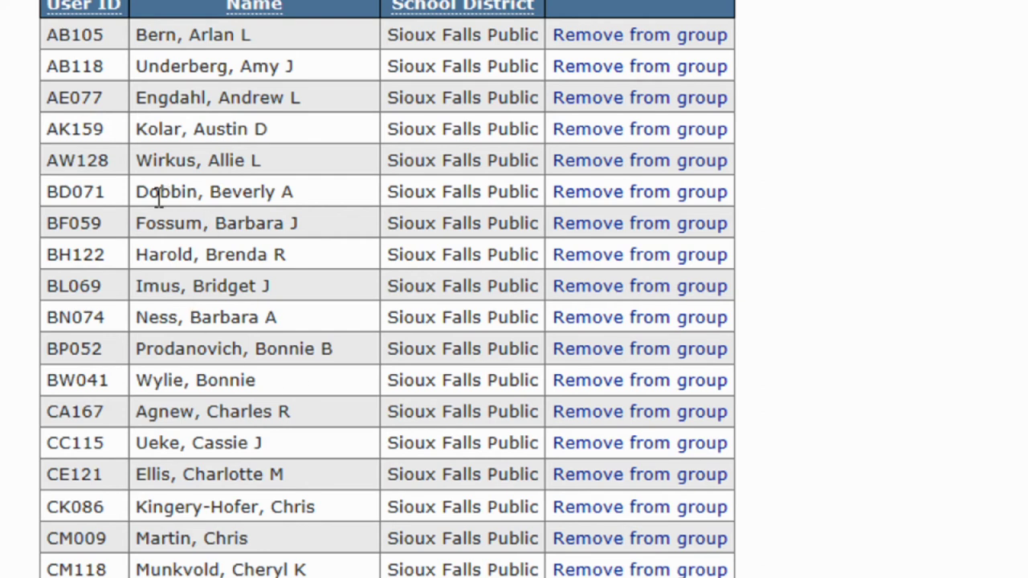
left_click(649, 192)
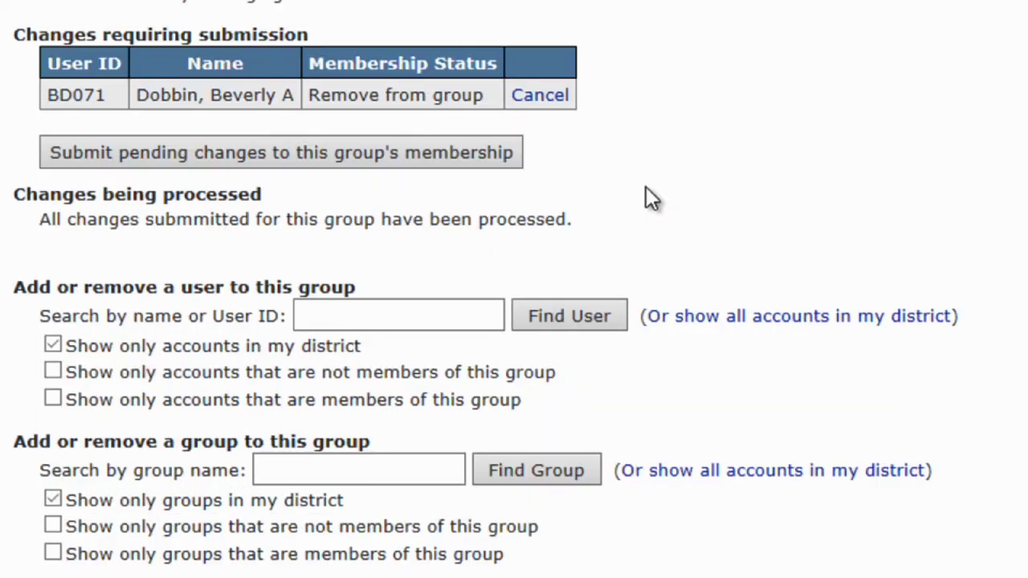
left_click(545, 96)
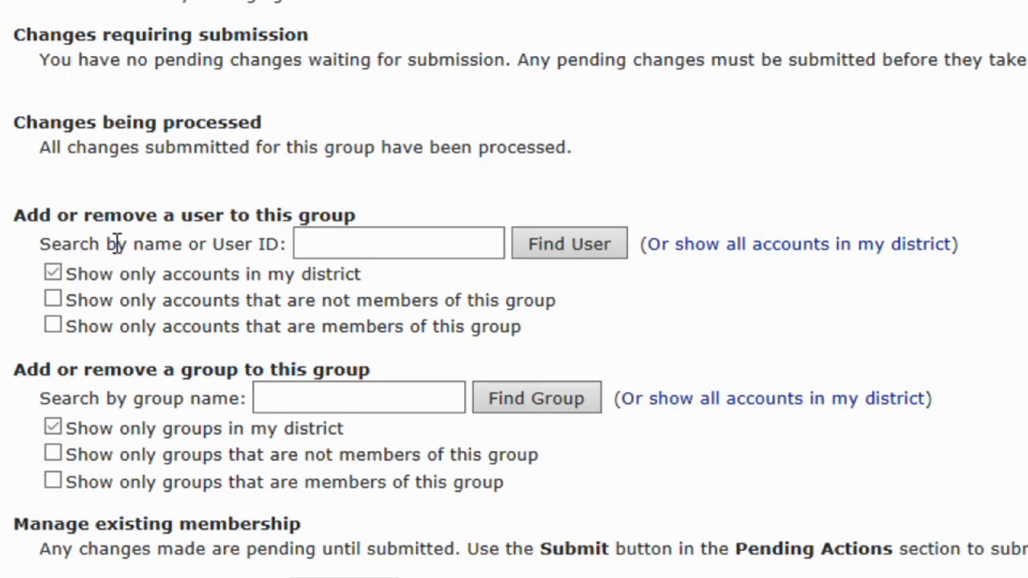
- Find the new member's account by first name within the district and select it in the search results
left_click(356, 249)
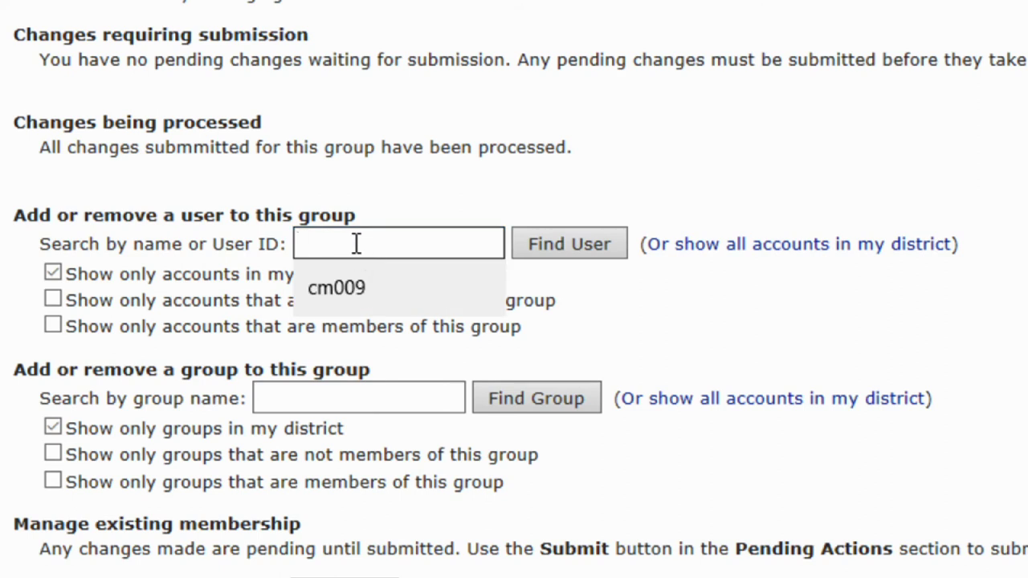
type("leonard")
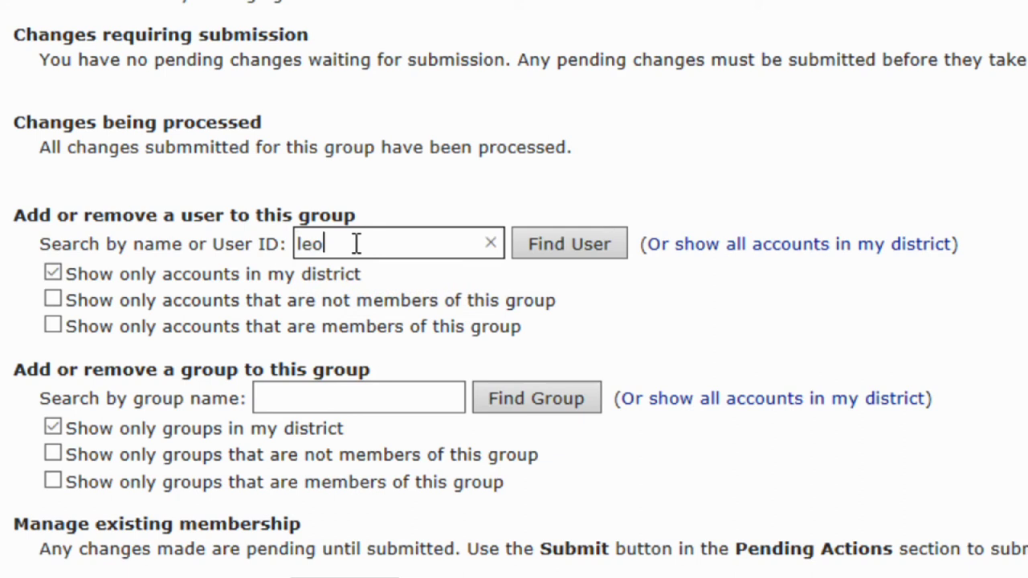
type("o")
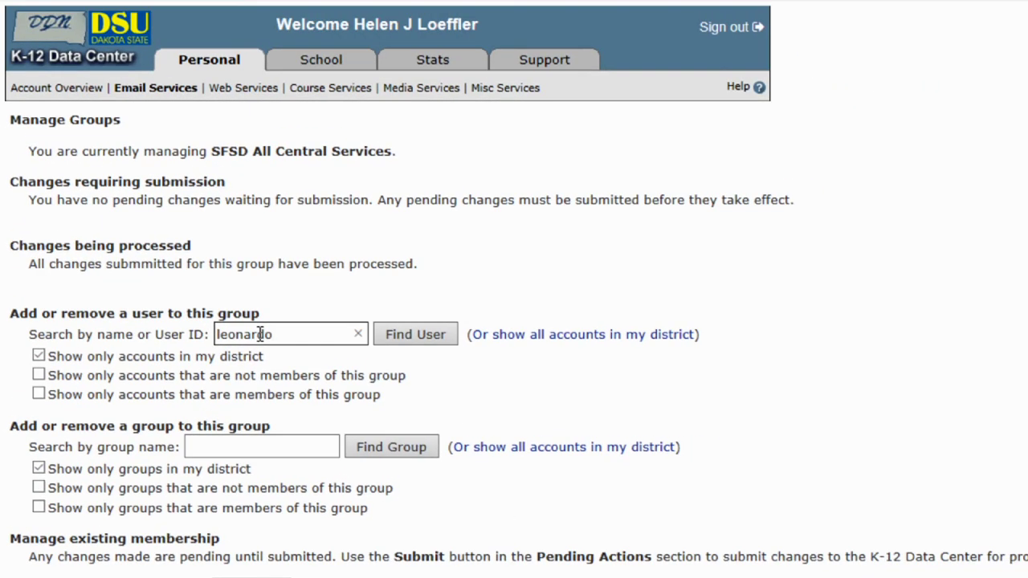
left_click(397, 333)
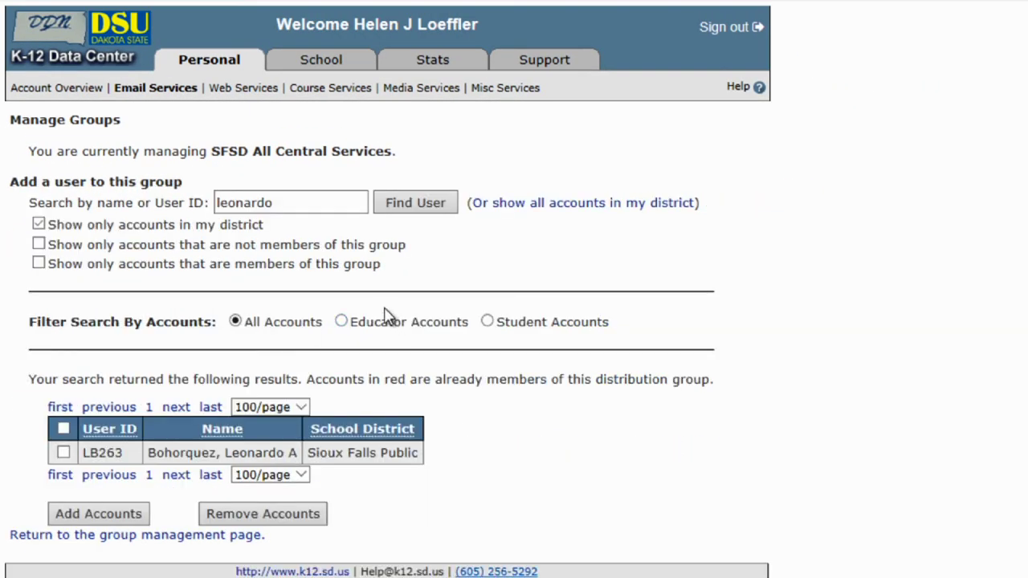
left_click(64, 452)
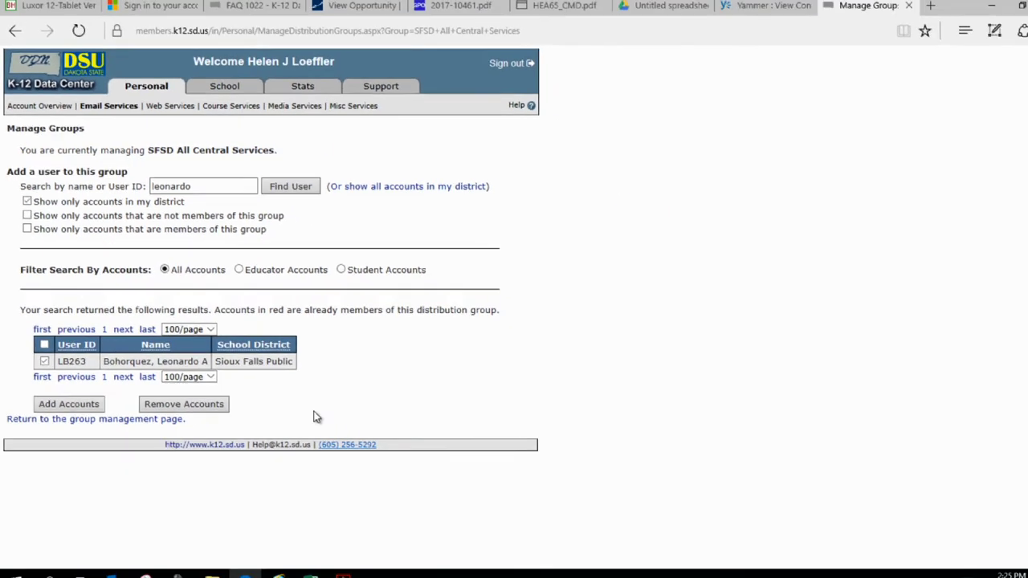
- Switch to Outlook, start a new message in a maximized window, and look through the recipient suggestions for "sfsd"
left_click(114, 575)
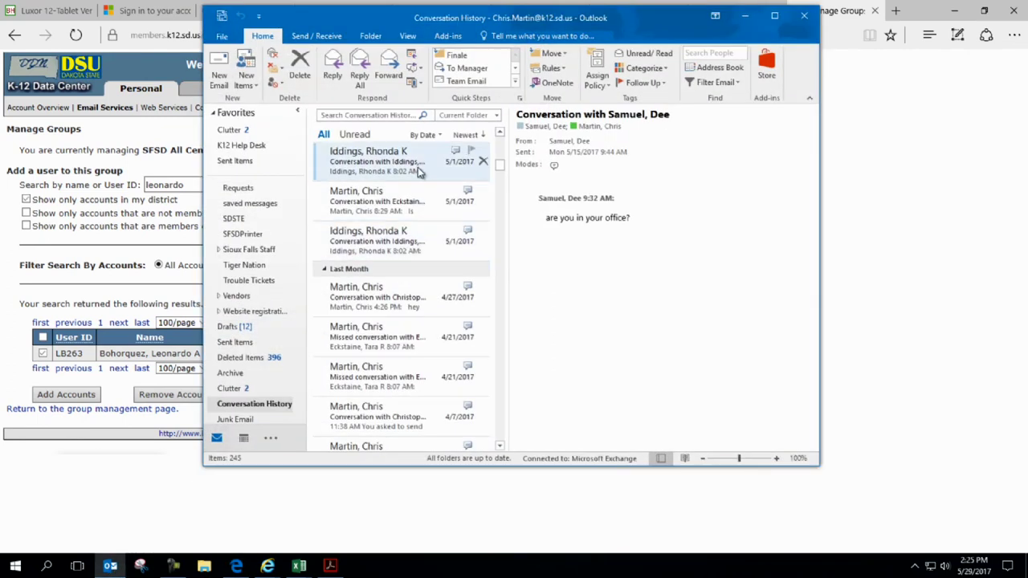
left_click(218, 76)
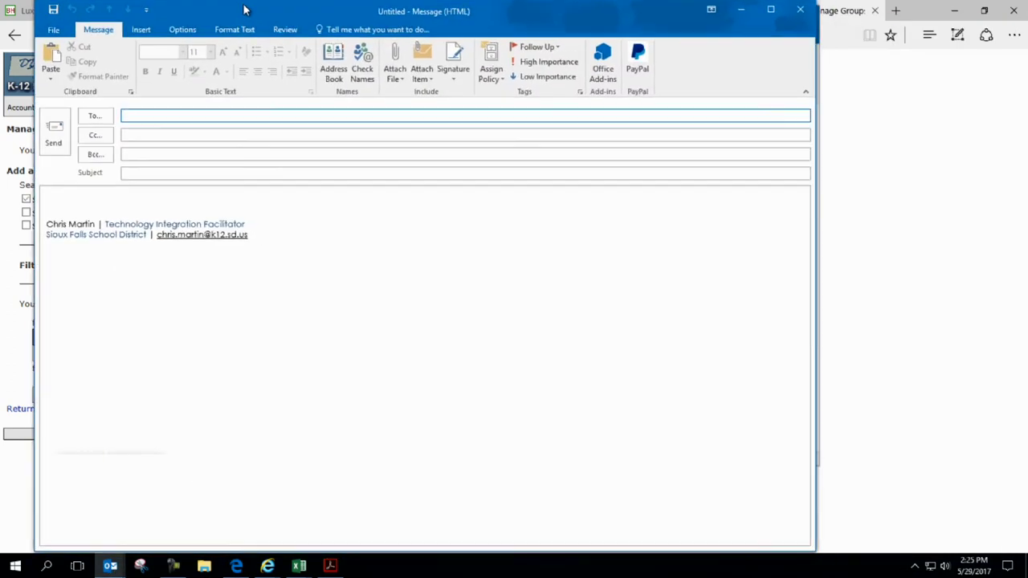
double_click(311, 6)
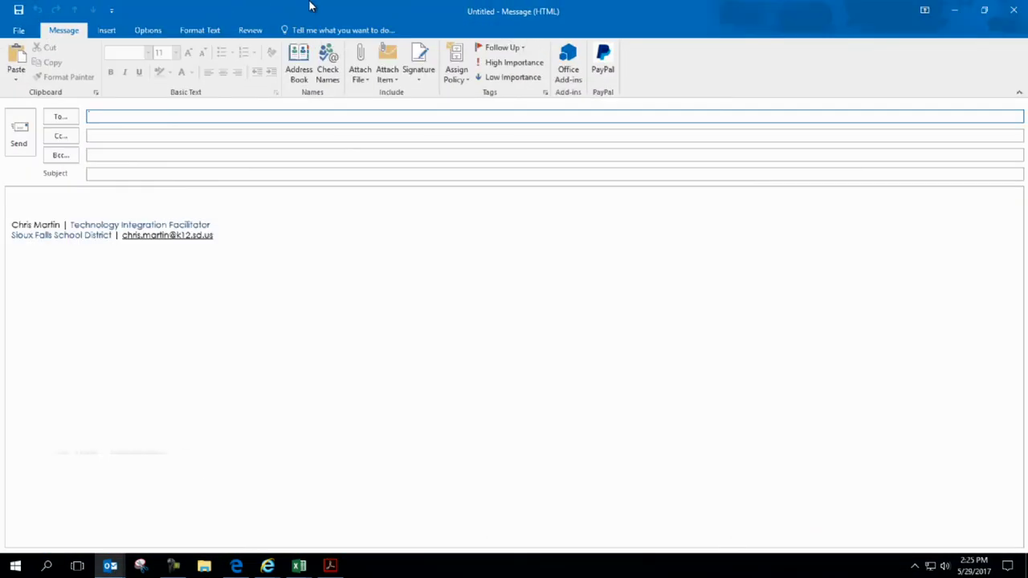
type("sfsd")
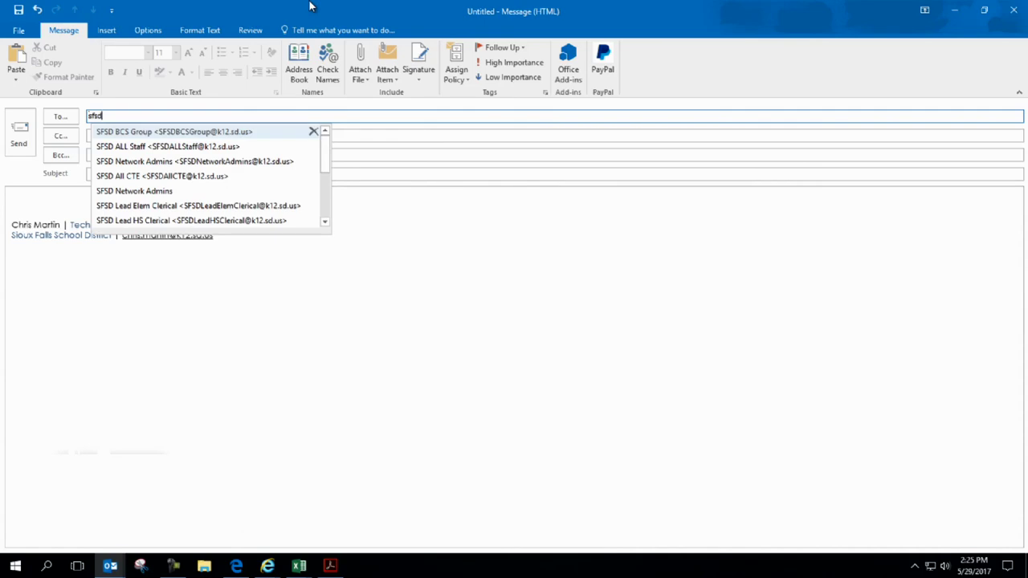
key("Down")
key("Down")
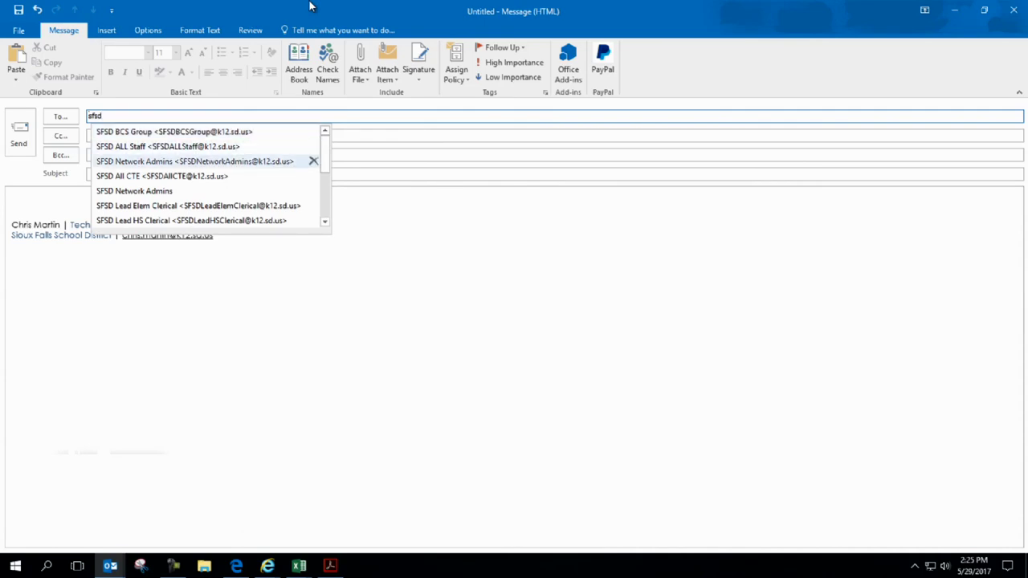
key("Down")
key("Down")
key("Down")
key("Down")
key("Down")
key("Down")
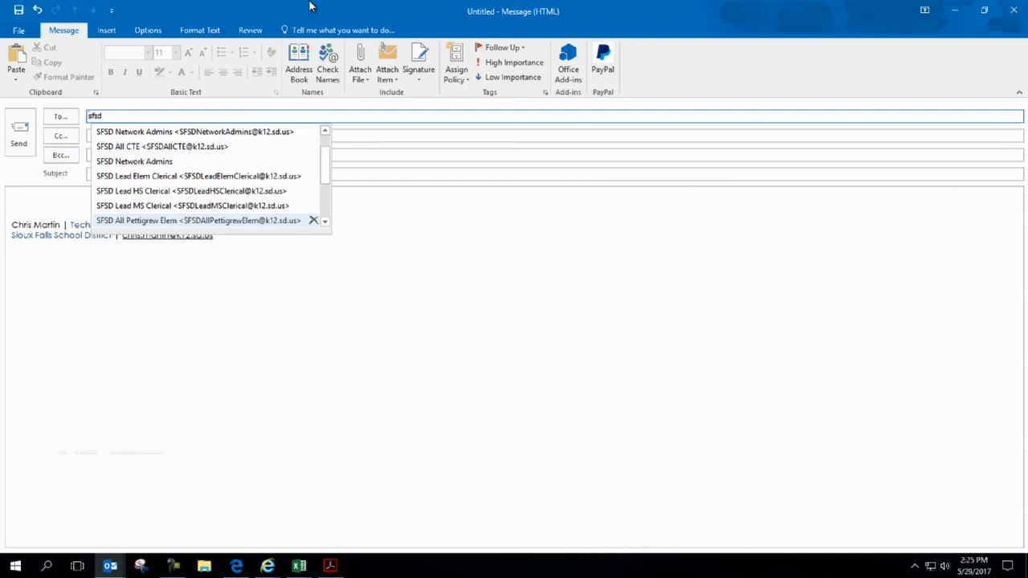
key("Up")
key("Up")
key("Down")
key("Down")
key("Down")
key("Down")
key("Down")
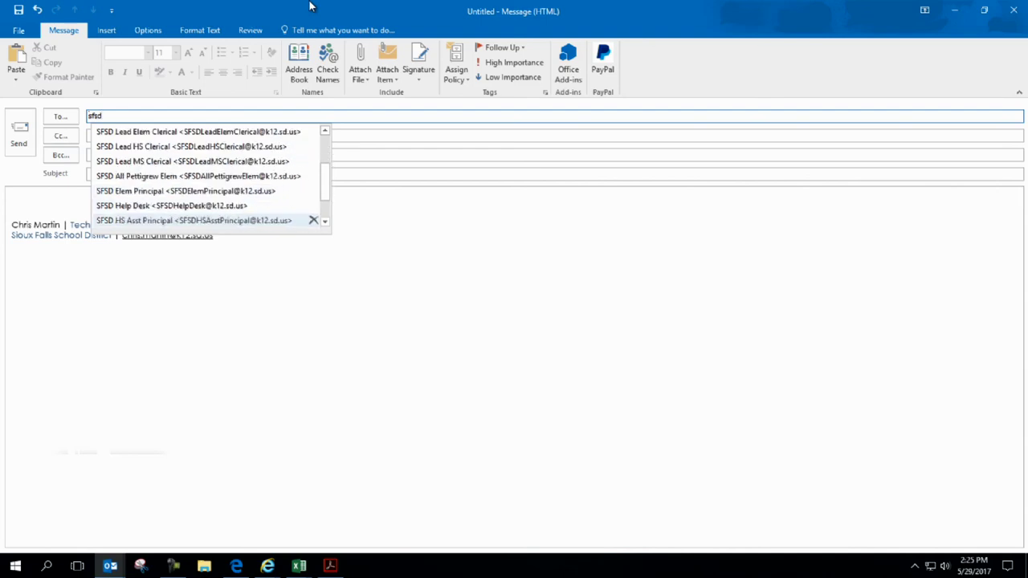
key("Up")
key("Up")
key("Up")
key("Up")
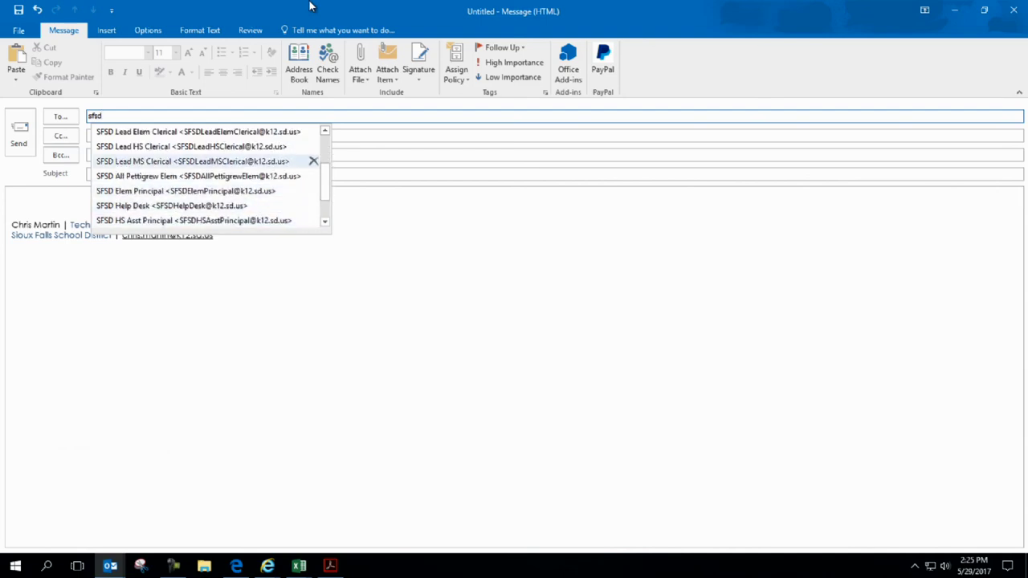
- Try "sfsd all central" as the message recipient, and erase the entry
type("all ")
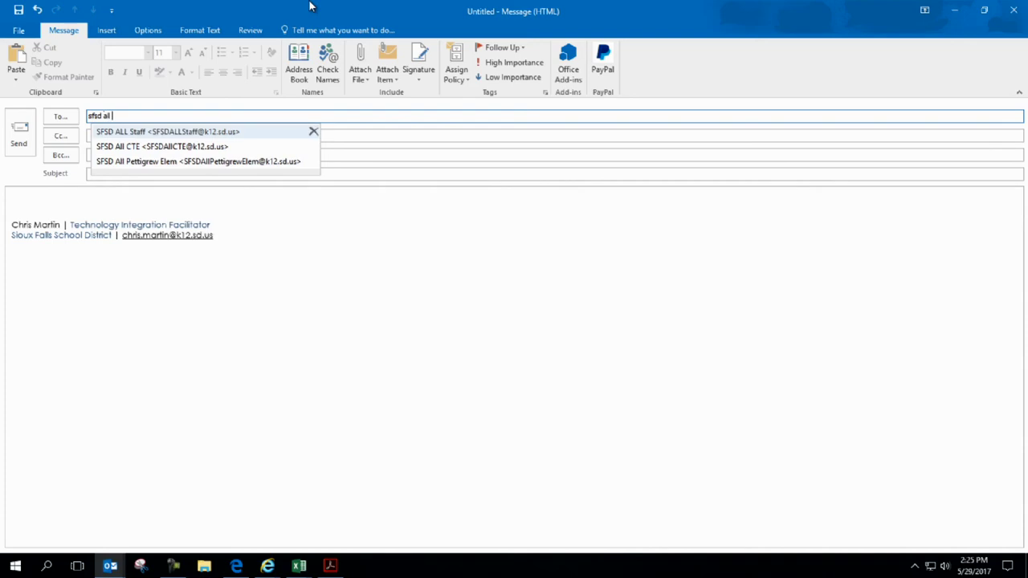
type("central")
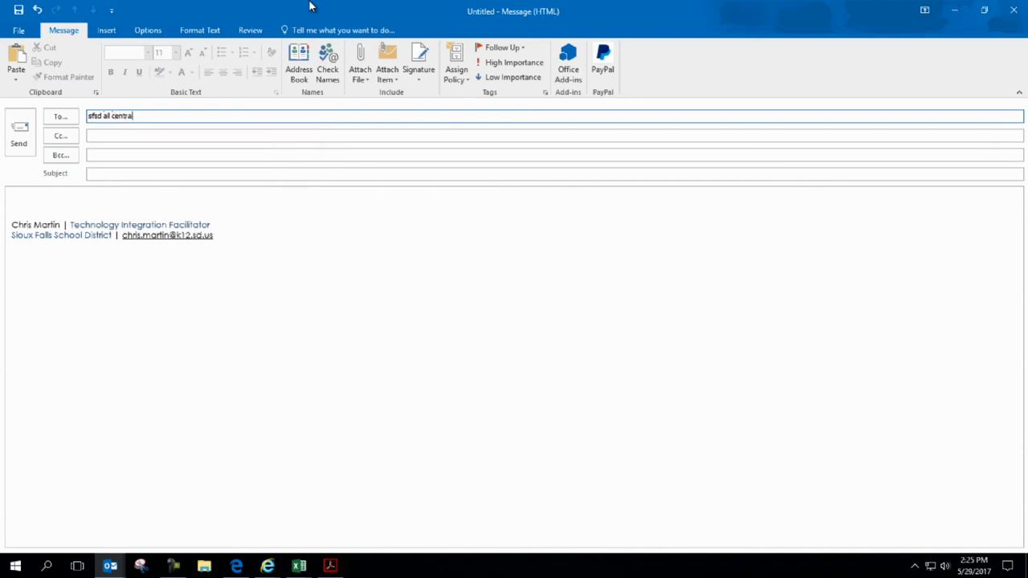
key("BackSpace")
key("BackSpace")
key("BackSpace")
key("BackSpace")
key("BackSpace")
key("BackSpace")
key("BackSpace")
key("BackSpace")
key("BackSpace")
key("BackSpace")
key("BackSpace")
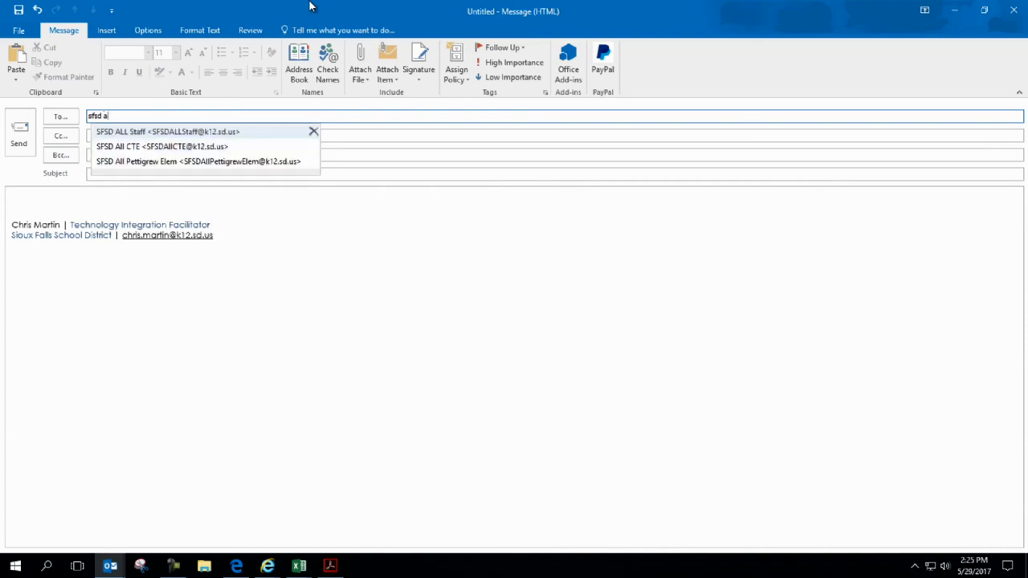
key("BackSpace")
key("BackSpace")
key("BackSpace")
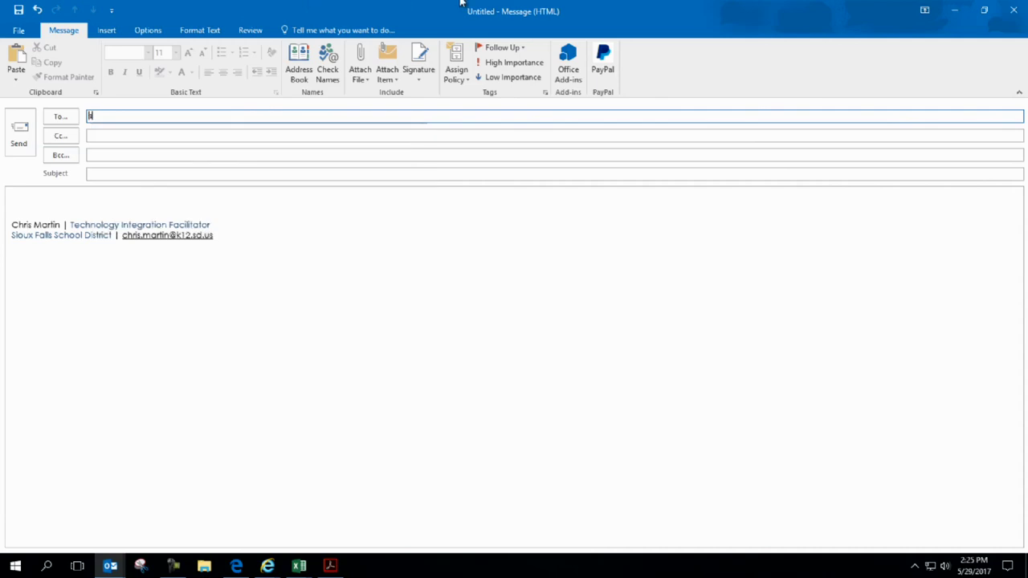
- Discard the message without saving and return to the group management page in the Edge browser
left_click(1012, 12)
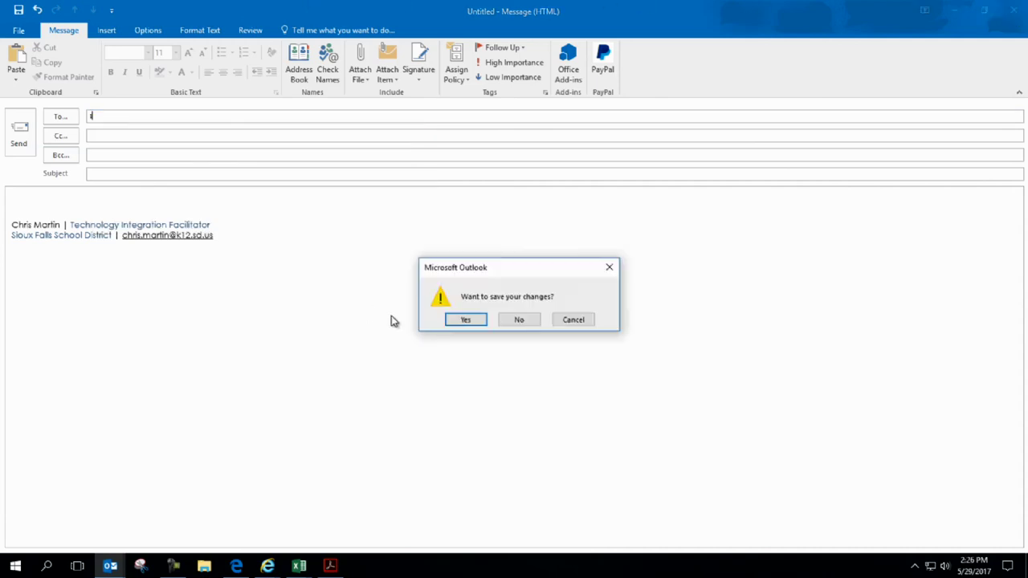
left_click(518, 318)
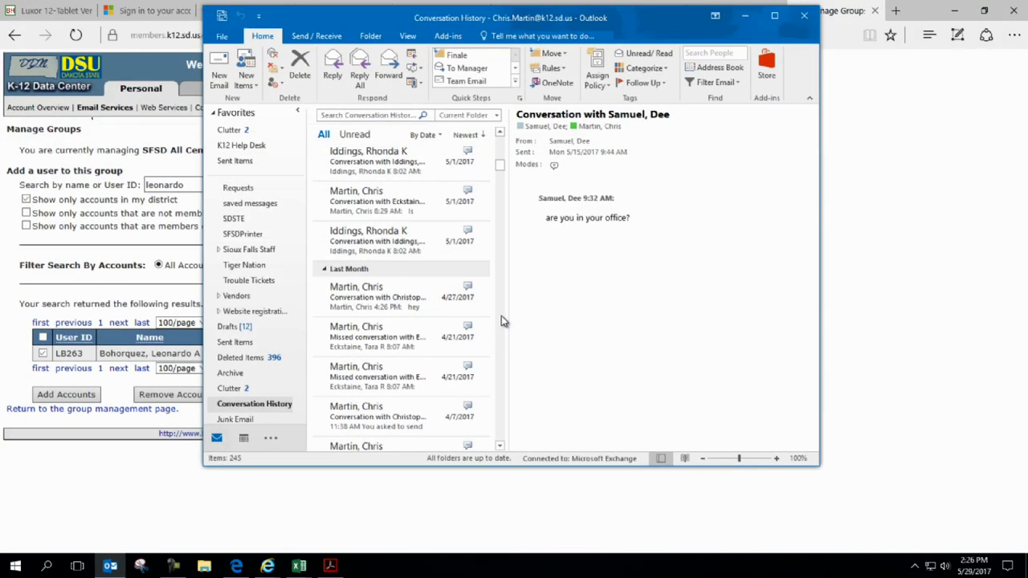
left_click(118, 202)
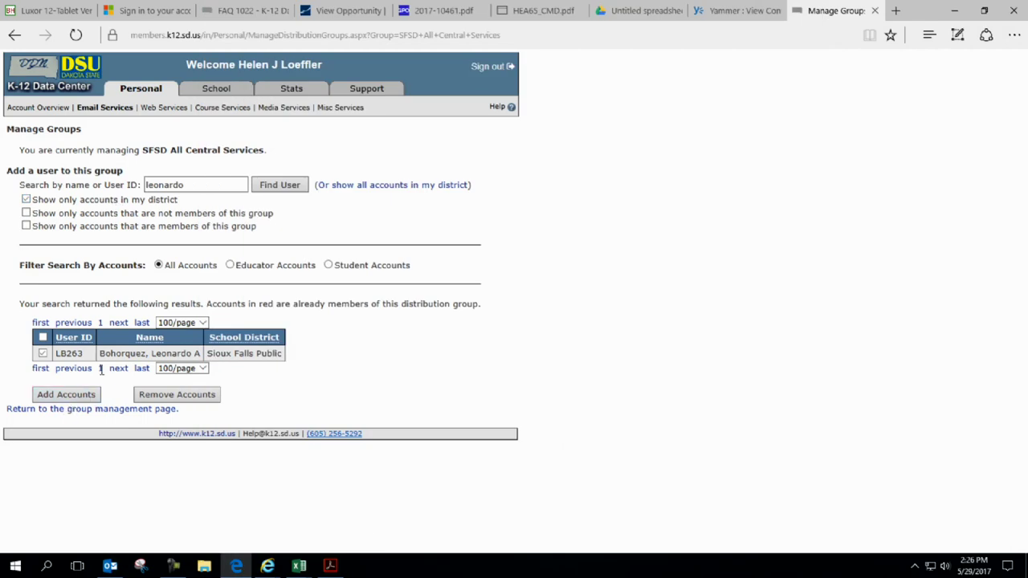